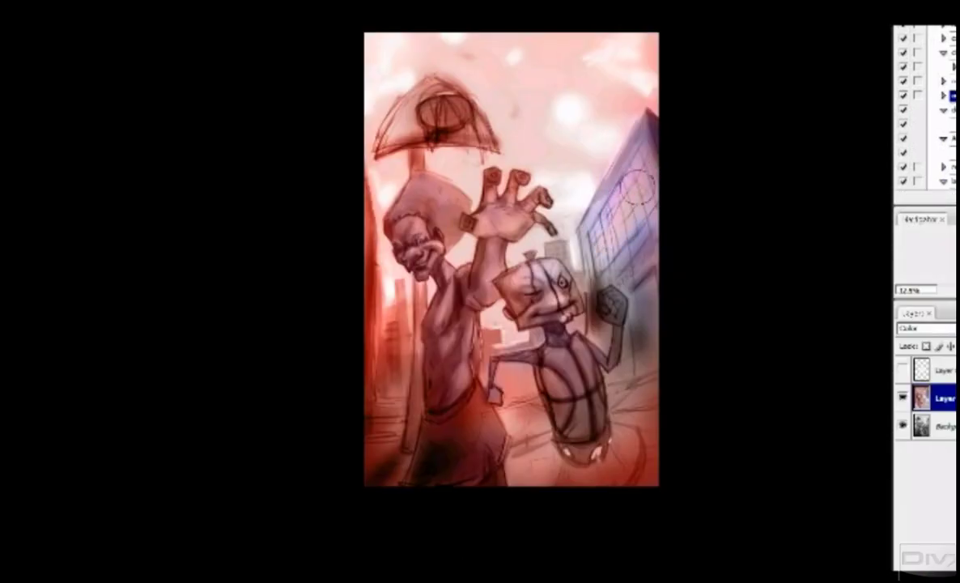
Step: Switch the paint layer's blend mode to Color in the Layers panel
scroll(321, 370, "up", 1)
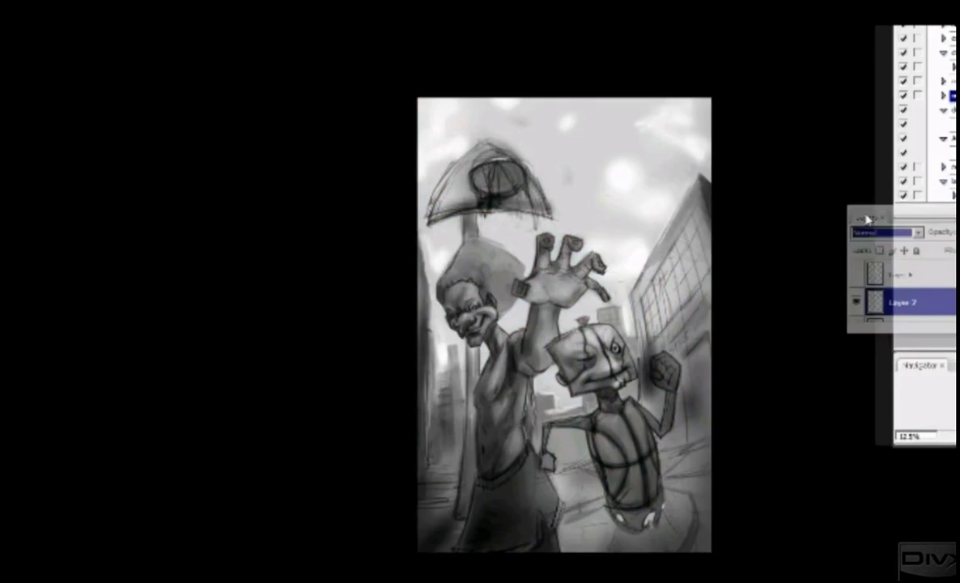
left_click(701, 69)
left_click(686, 276)
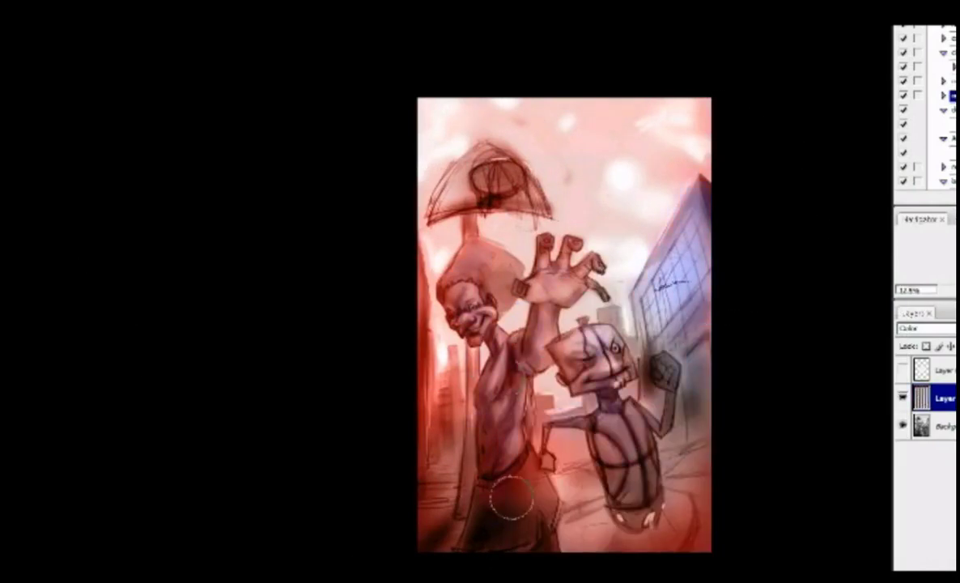
Step: Pan the view over to the basketball creature's body
left_click_drag(407, 323, 354, 257)
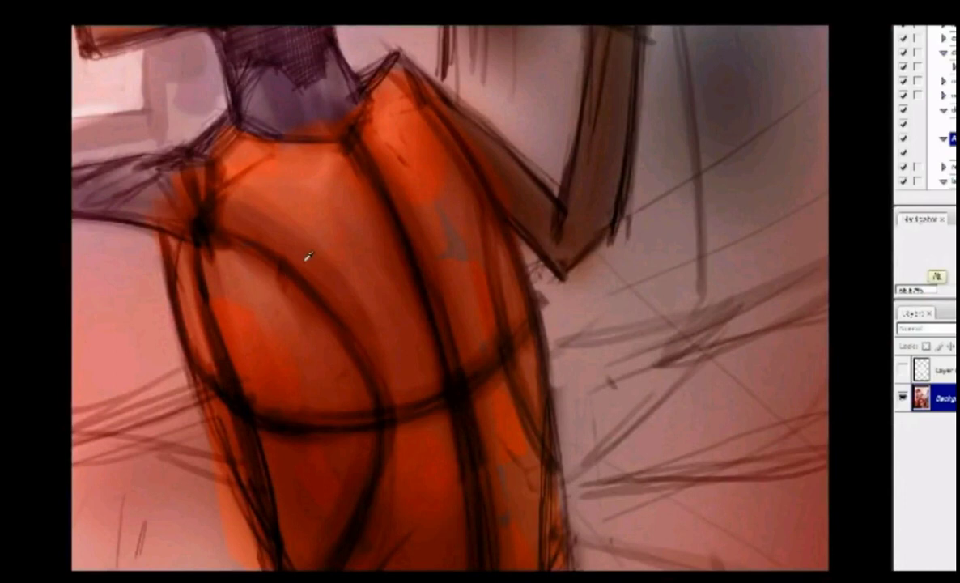
Step: Adjust a lassoed patch of the ball's torso, then deselect it
left_click(308, 256)
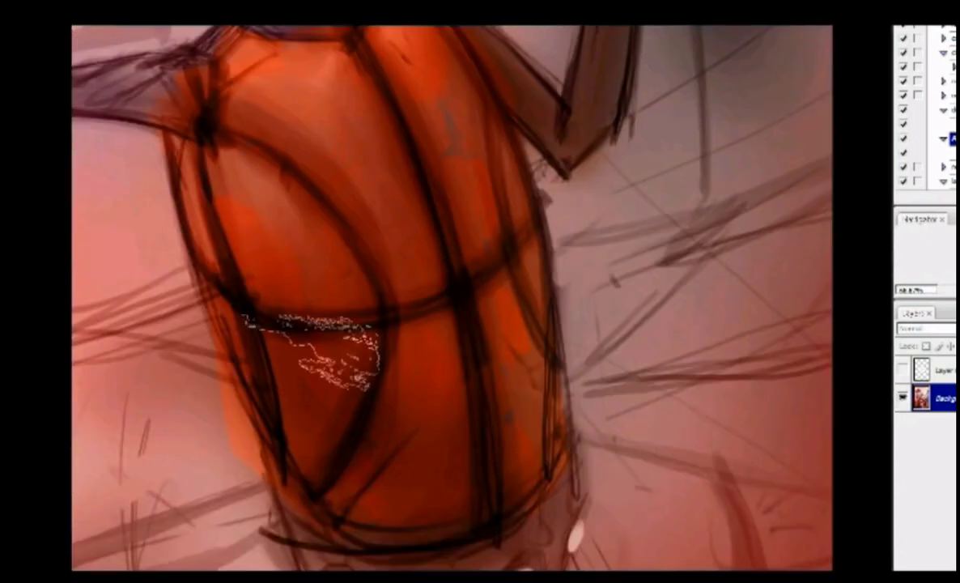
key("ctrl+d")
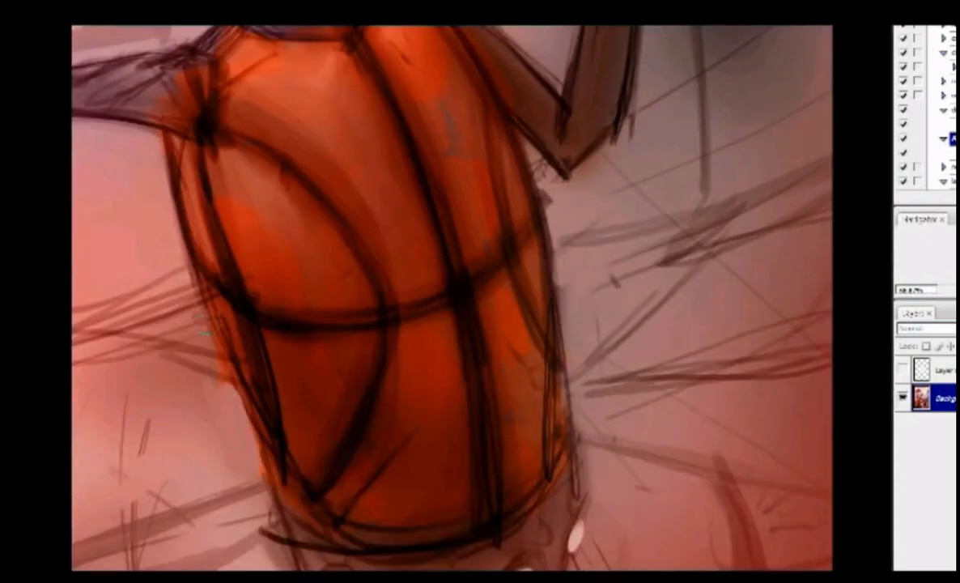
key("ctrl+plus")
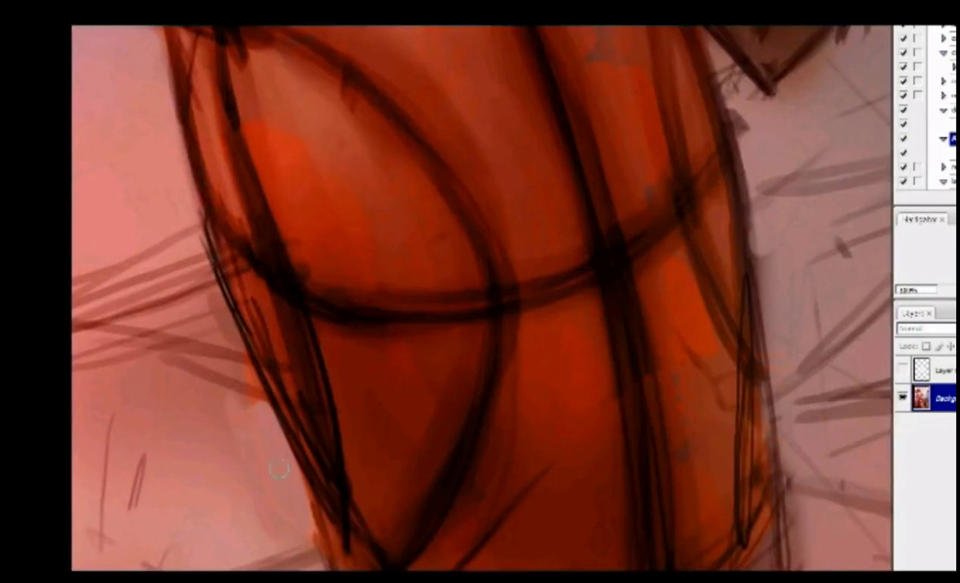
Step: Brush dark shadows along the arm's underside and top, with light highlights near the shoulder
scroll(411, 273, "up", 5)
left_click_drag(394, 259, 285, 243)
left_click_drag(356, 251, 340, 175)
left_click_drag(170, 190, 275, 182)
left_click_drag(162, 235, 356, 222)
scroll(391, 225, "up", 3)
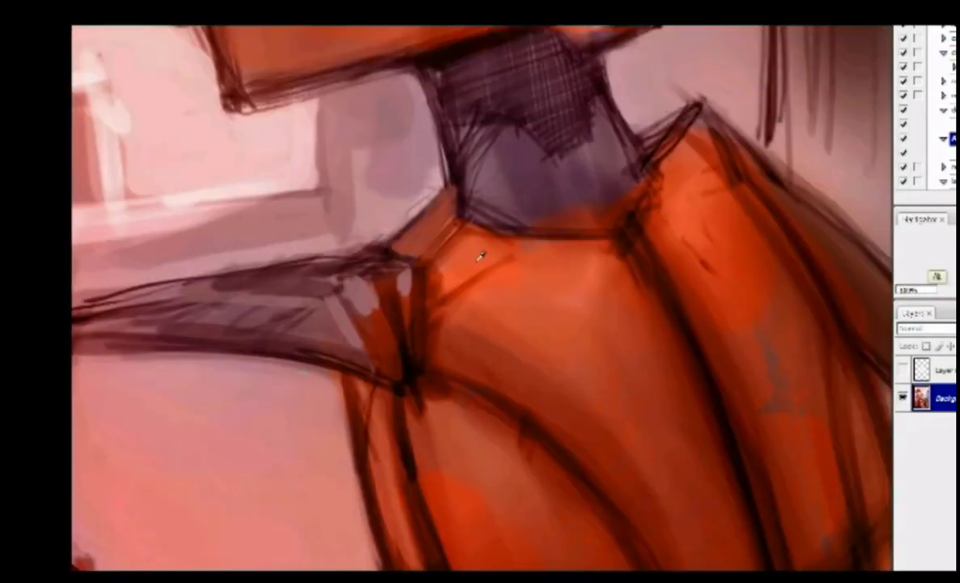
key("ctrl+0")
scroll(427, 230, "up", 5)
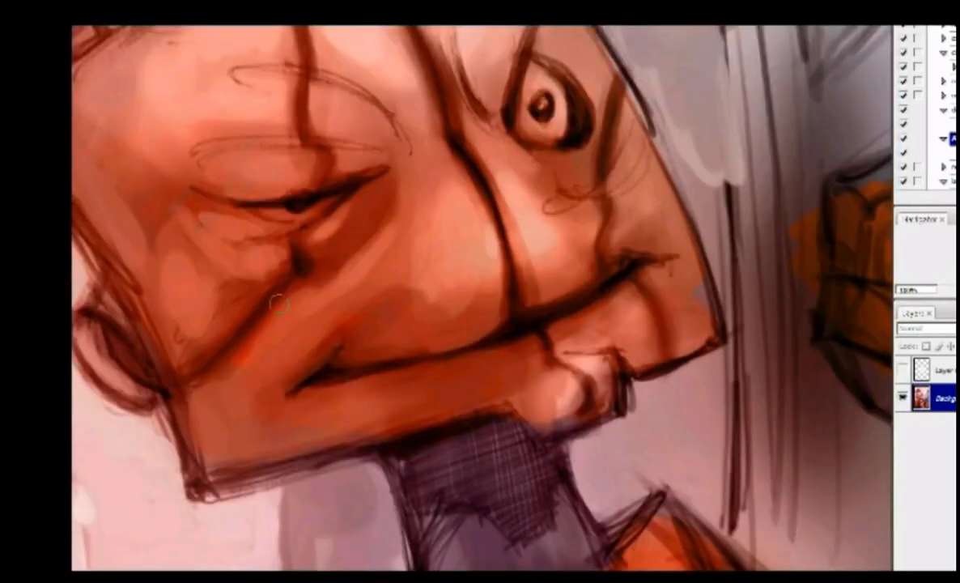
scroll(253, 304, "up", 3)
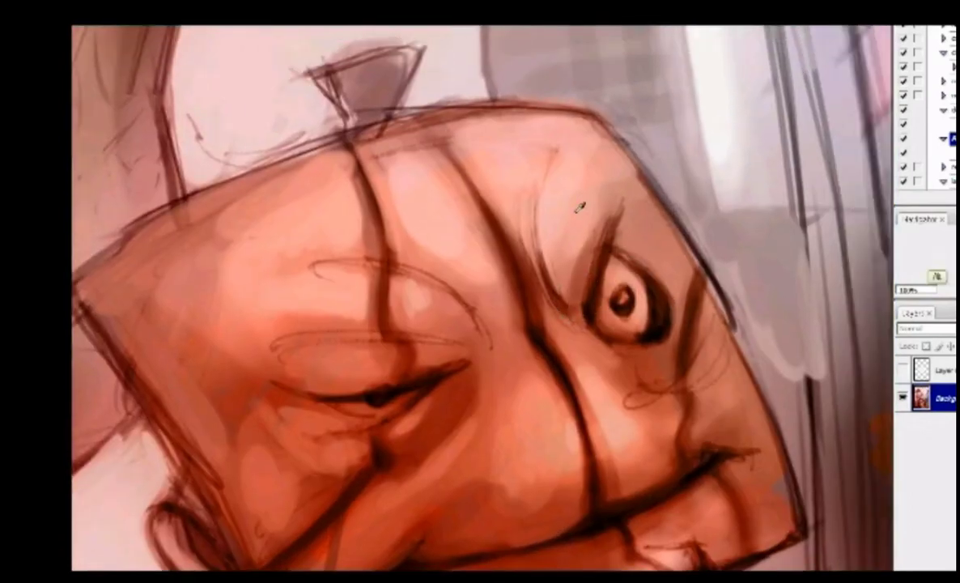
Step: Darken and thicken the face's right outline near the eye
left_click_drag(687, 234, 628, 146)
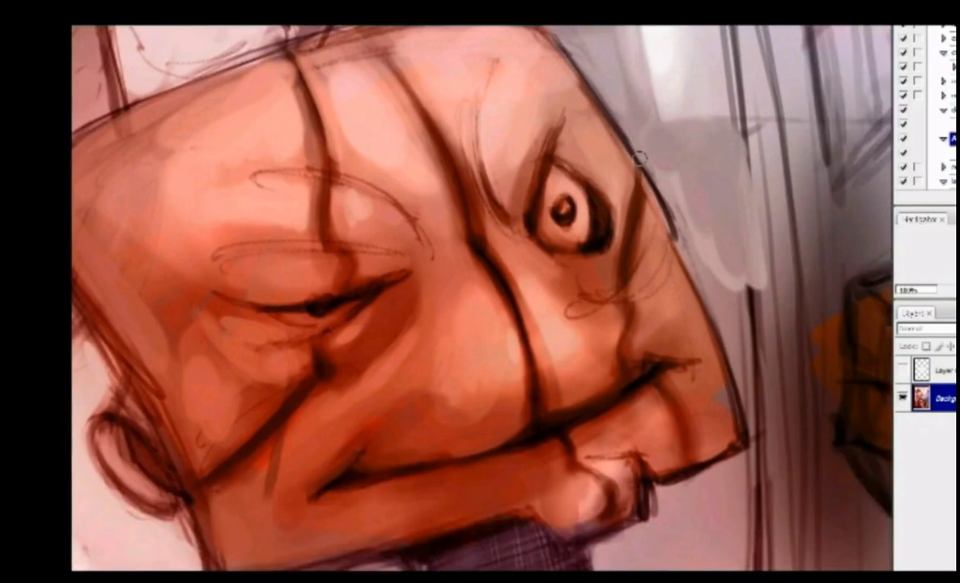
mouse_move(671, 250)
left_mouse_down()
mouse_move(699, 311)
mouse_move(640, 340)
left_mouse_up()
left_click_drag(583, 327, 619, 352)
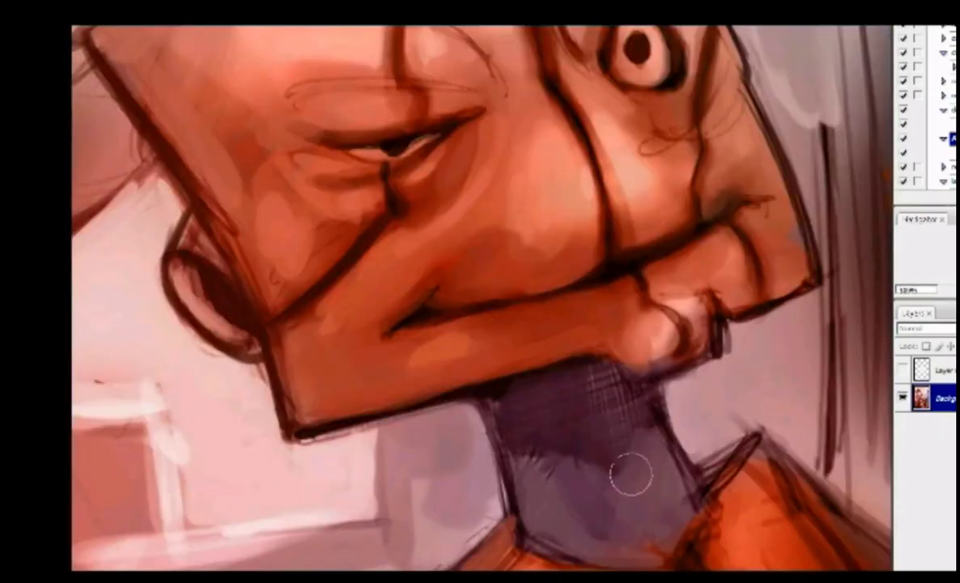
Step: Smooth the left cheek with lighter skin tones
left_click_drag(714, 386, 613, 353)
scroll(613, 353, "up", 2)
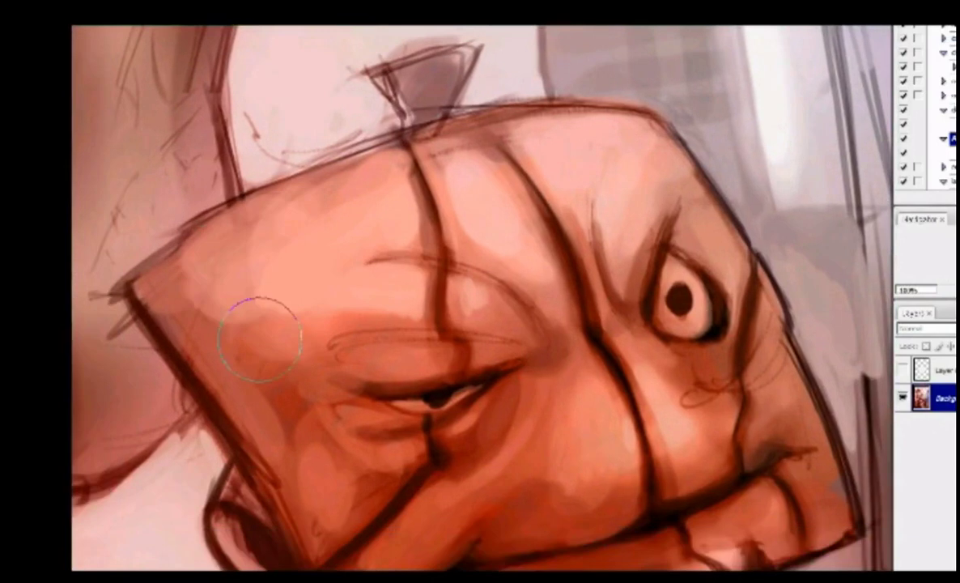
mouse_move(283, 308)
left_mouse_down()
mouse_move(267, 433)
mouse_move(267, 348)
mouse_move(255, 354)
mouse_move(332, 354)
left_mouse_up()
key("ctrl+minus")
key("ctrl+minus")
key("ctrl+minus")
key("ctrl+minus")
key("ctrl+minus")
key("ctrl+minus")
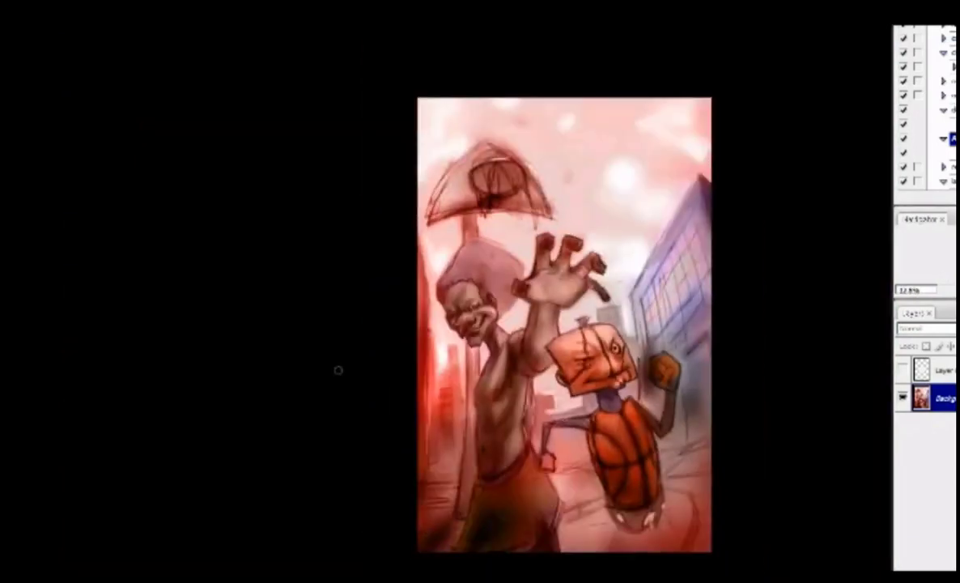
Step: Brush pale highlights onto the lower right of the basketball body
key("ctrl+plus")
key("ctrl+plus")
key("ctrl+plus")
key("ctrl+plus")
key("ctrl+plus")
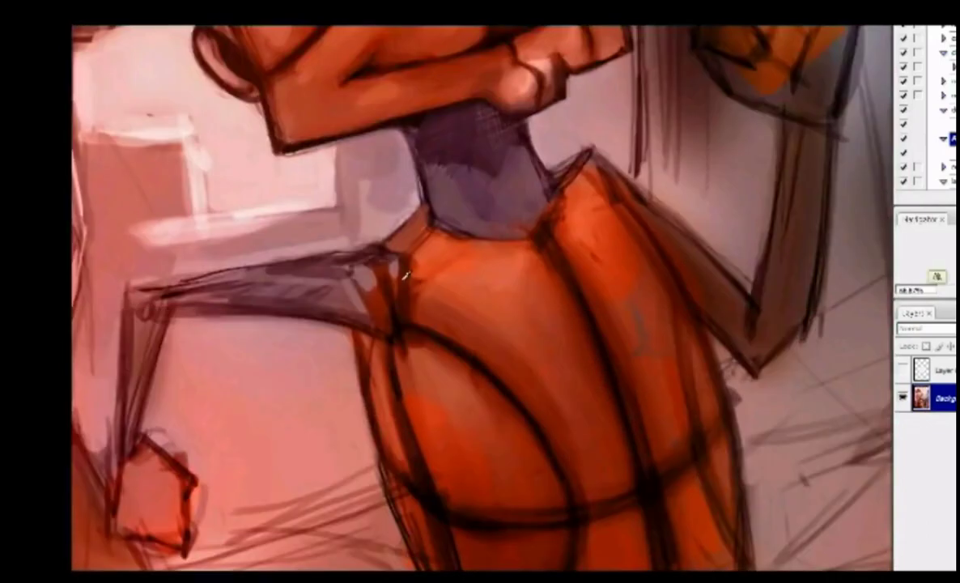
left_click_drag(152, 264, 290, 288)
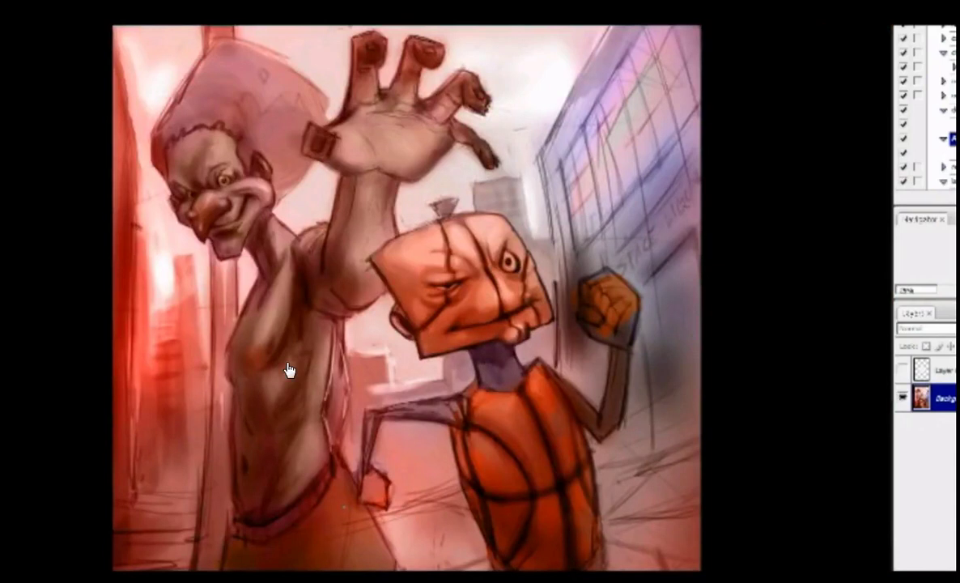
key("ctrl+alt+0")
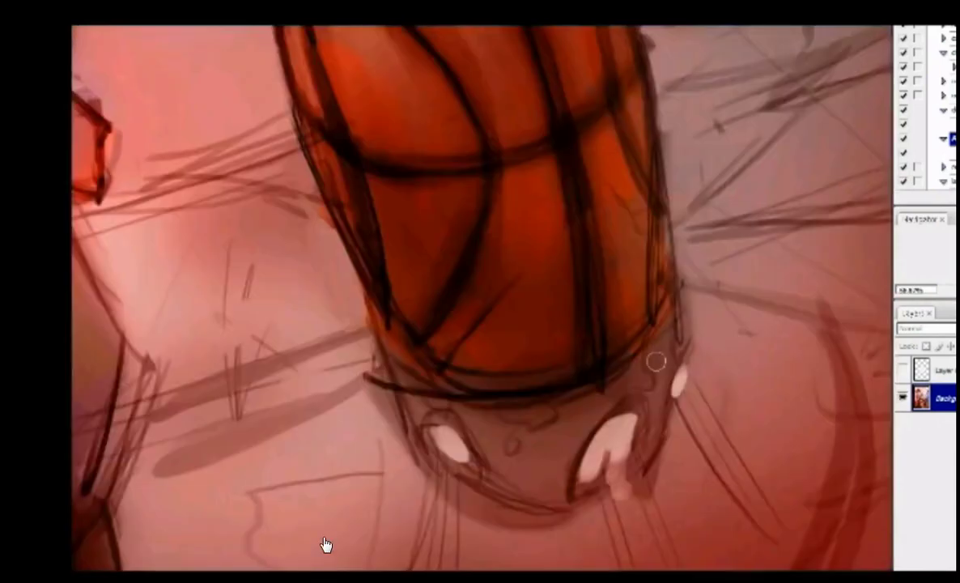
mouse_move(547, 346)
left_mouse_down()
mouse_move(620, 336)
mouse_move(615, 295)
mouse_move(566, 362)
mouse_move(629, 318)
mouse_move(618, 339)
mouse_move(626, 291)
mouse_move(605, 334)
mouse_move(579, 302)
mouse_move(558, 369)
mouse_move(581, 320)
mouse_move(638, 341)
mouse_move(514, 332)
mouse_move(535, 333)
mouse_move(460, 308)
left_mouse_up()
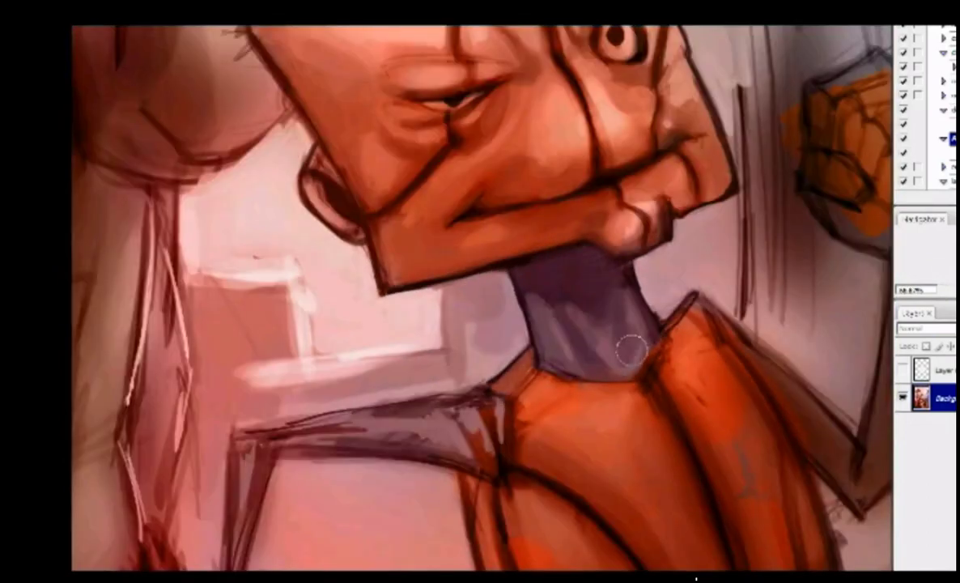
key("ctrl+minus")
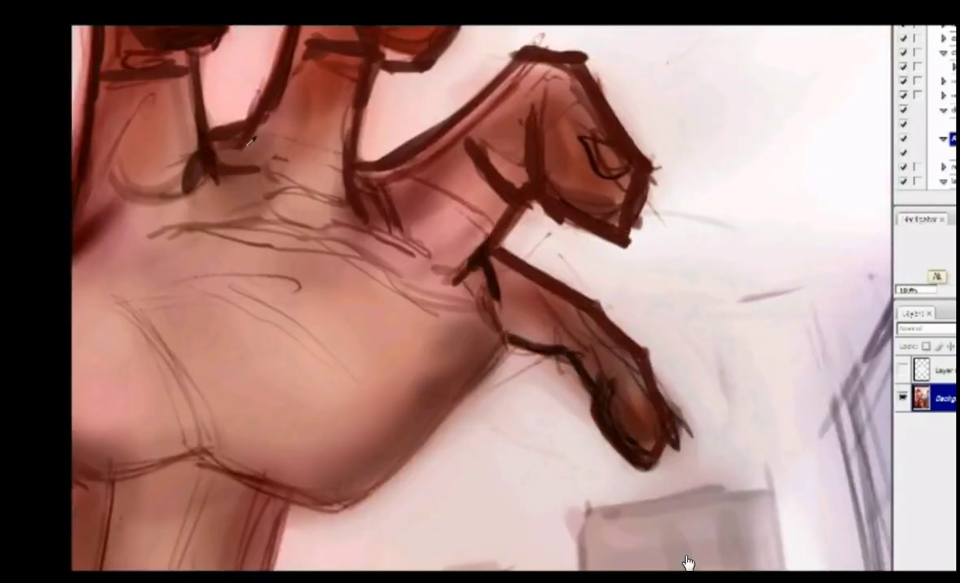
Step: Paint dark and light strokes over the raised hand's finger webs and middle finger
mouse_move(249, 162)
left_mouse_down()
mouse_move(340, 195)
mouse_move(365, 162)
mouse_move(570, 122)
mouse_move(577, 180)
mouse_move(606, 113)
mouse_move(591, 188)
mouse_move(629, 228)
left_mouse_up()
scroll(579, 555, "up", 2)
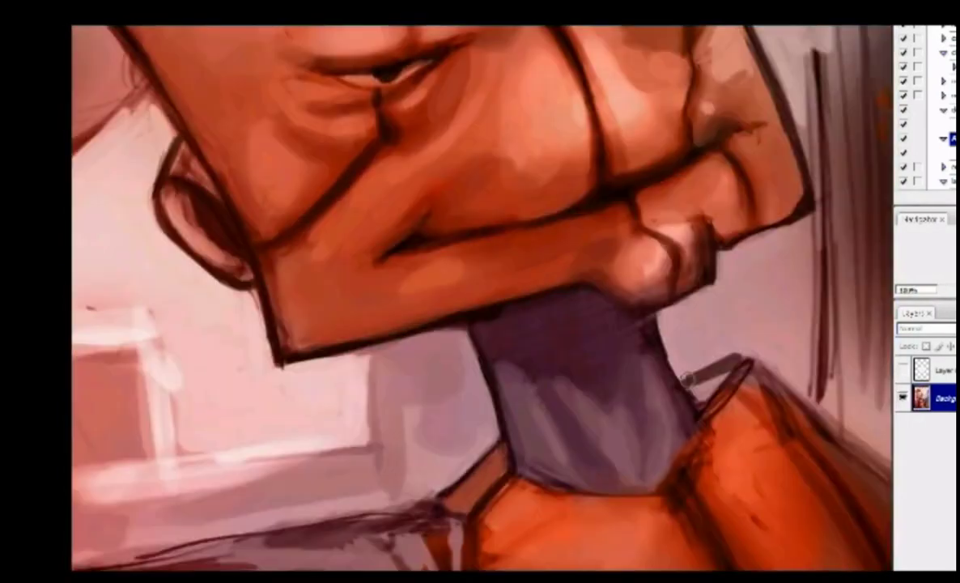
scroll(579, 454, "down", 10)
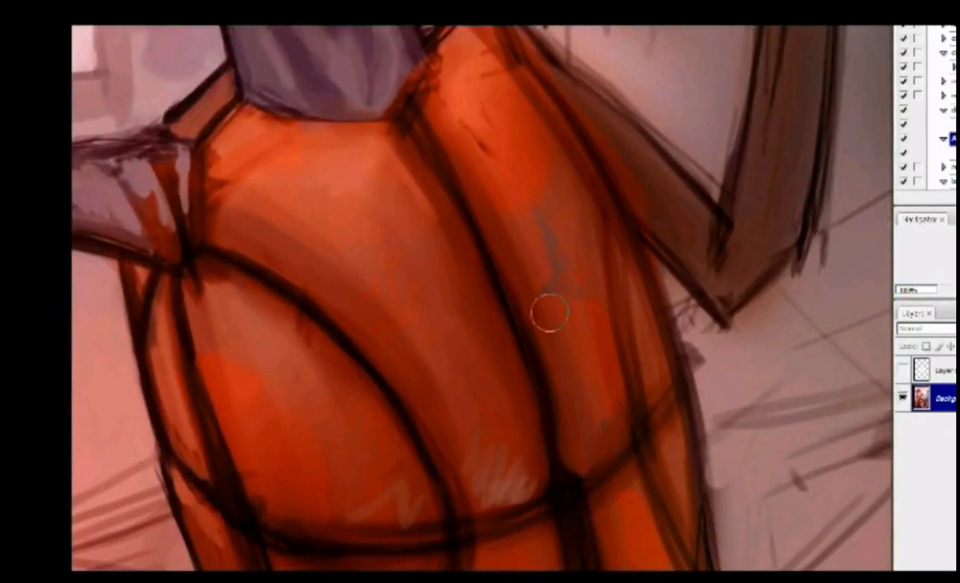
Step: Zoom in and back out around the basketball body and box-shaped face
scroll(502, 243, "up", 4)
scroll(437, 272, "up", 5)
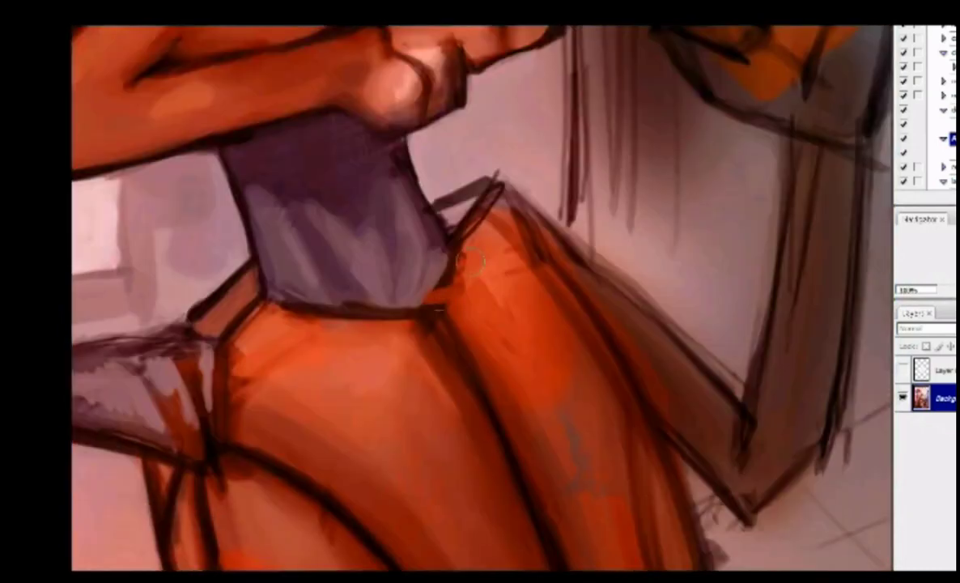
scroll(532, 423, "down", 10)
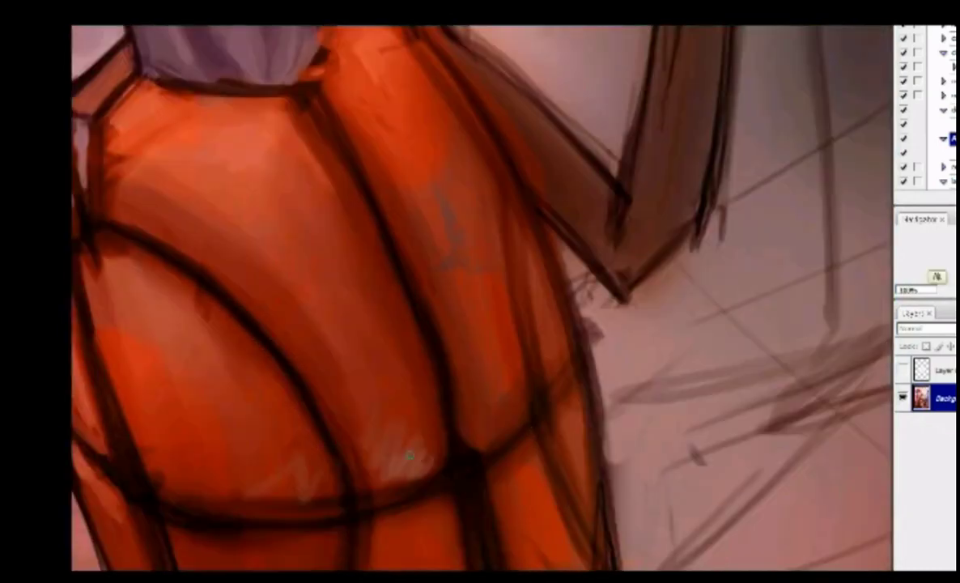
scroll(311, 476, "down", 7)
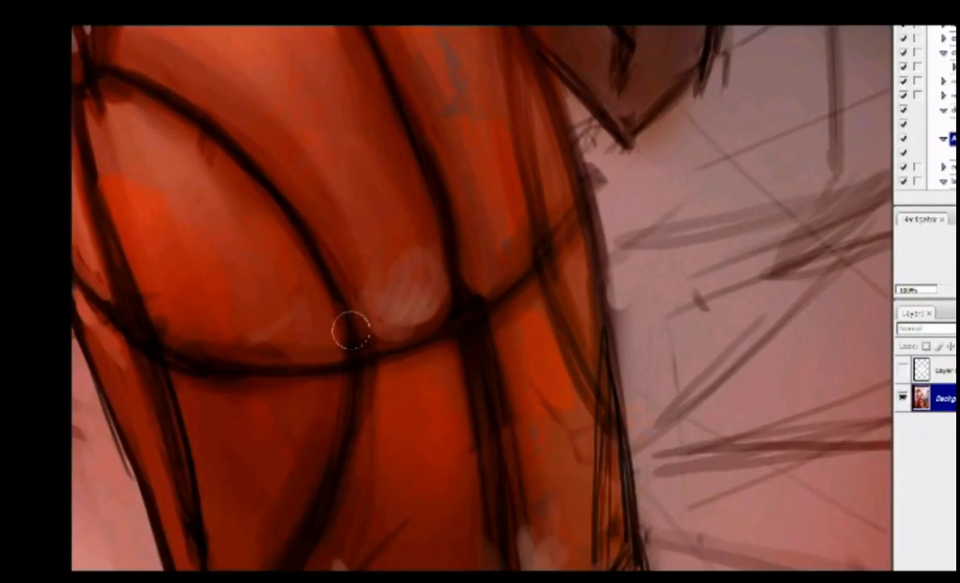
scroll(166, 304, "down", 6)
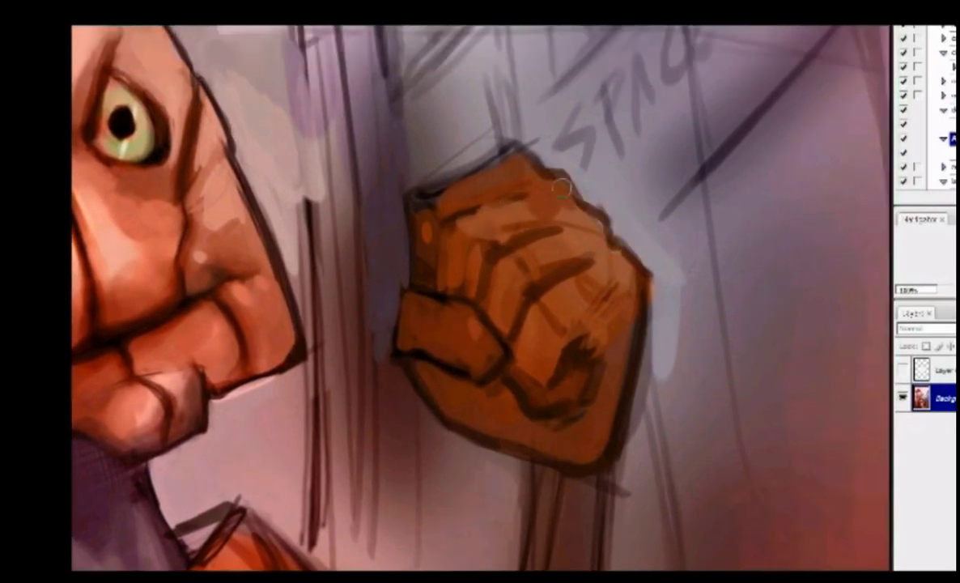
Step: Shift the view toward the purple-grey building behind the creature's fist
scroll(570, 388, "down", 2)
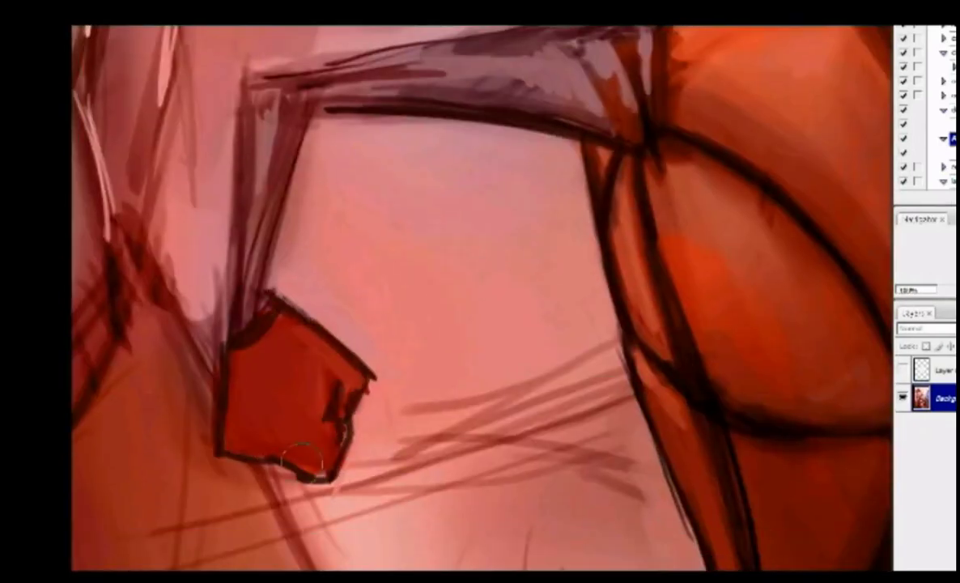
Step: Repaint the creature's red hand a darker shade
left_click_drag(263, 421, 338, 372)
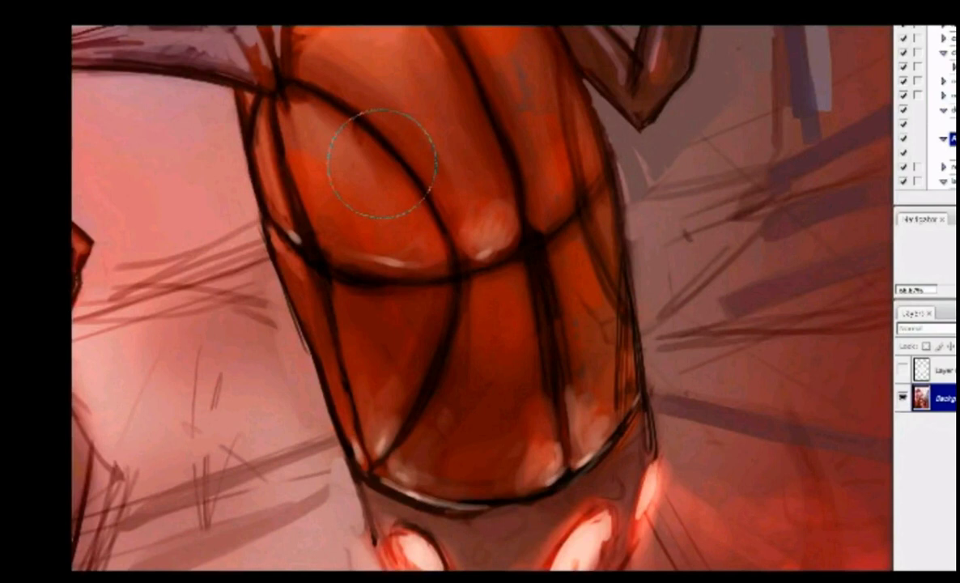
Step: View the whole illustration, then zoom in on the raised hand's fingers
key("ctrl+0")
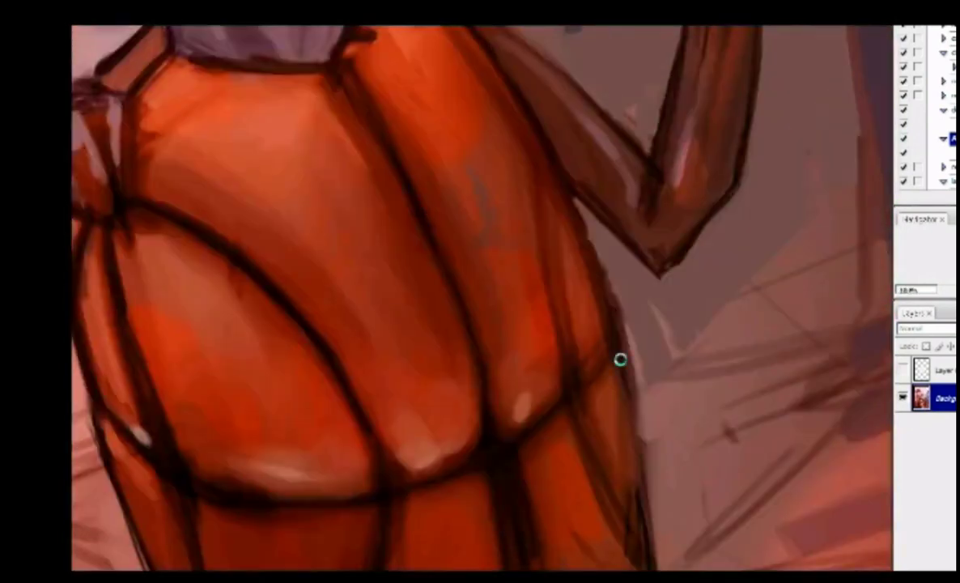
scroll(621, 358, "up", 1)
scroll(606, 345, "down", 3)
scroll(602, 339, "up", 2)
key("ctrl+0")
key("ctrl+plus")
key("ctrl+plus")
scroll(308, 391, "up", 3)
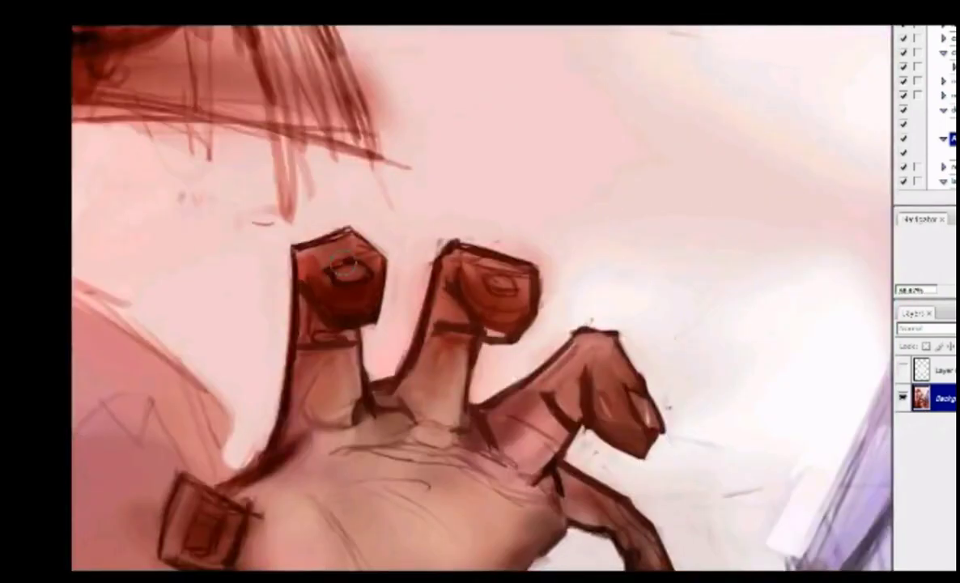
key("ctrl+plus")
Step: Paint a darker stroke at a finger base and blend the upper palm lighter
scroll(396, 344, "down", 3)
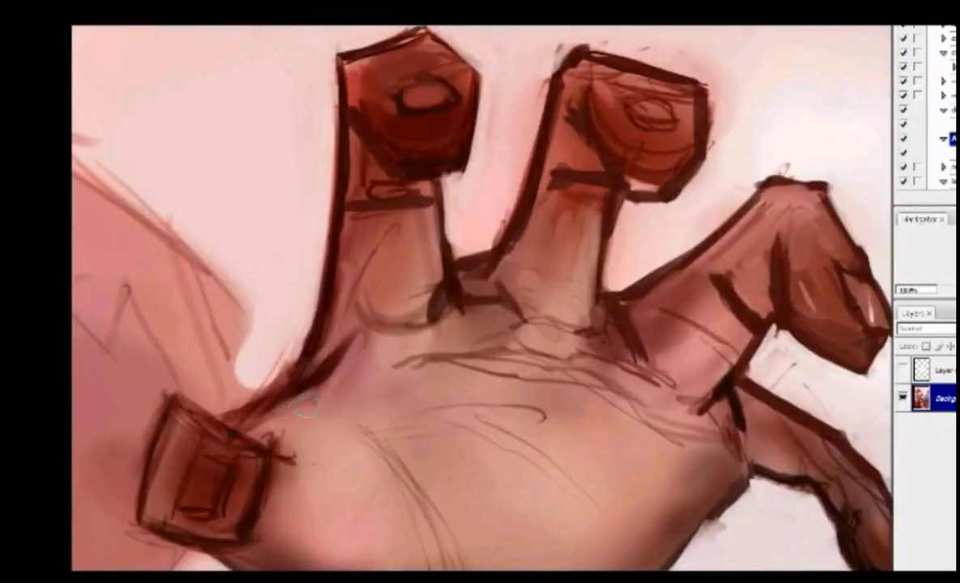
mouse_move(340, 396)
left_mouse_down()
mouse_move(361, 383)
mouse_move(381, 276)
mouse_move(305, 388)
left_mouse_up()
left_click_drag(325, 180, 381, 174)
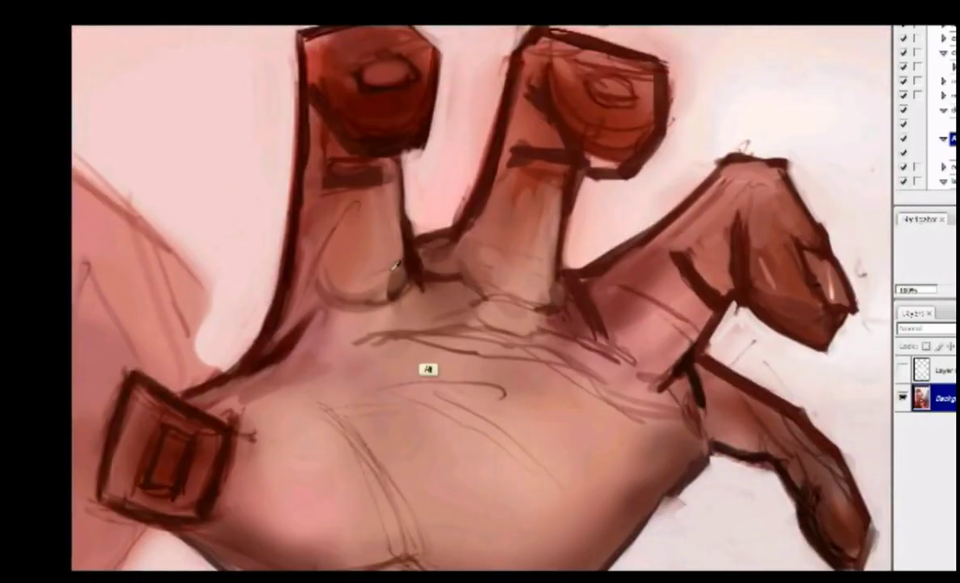
mouse_move(397, 292)
left_mouse_down()
mouse_move(339, 226)
mouse_move(388, 283)
mouse_move(374, 251)
left_mouse_up()
Step: Lighten the upper part of the raised hand's lower finger
key("ctrl+minus")
key("ctrl+minus")
key("ctrl+plus")
key("ctrl+plus")
key("ctrl+plus")
left_click_drag(567, 252, 599, 293)
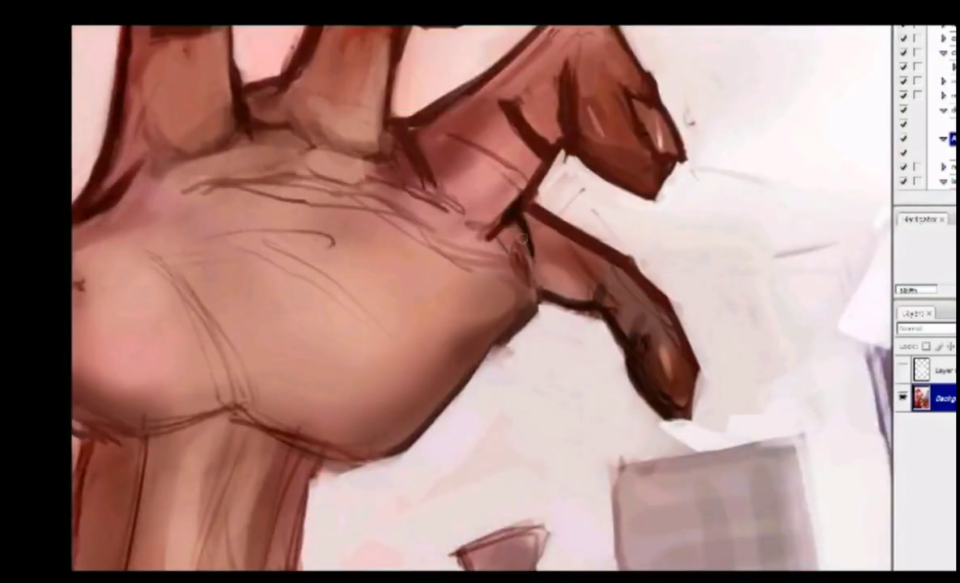
scroll(609, 298, "up", 3)
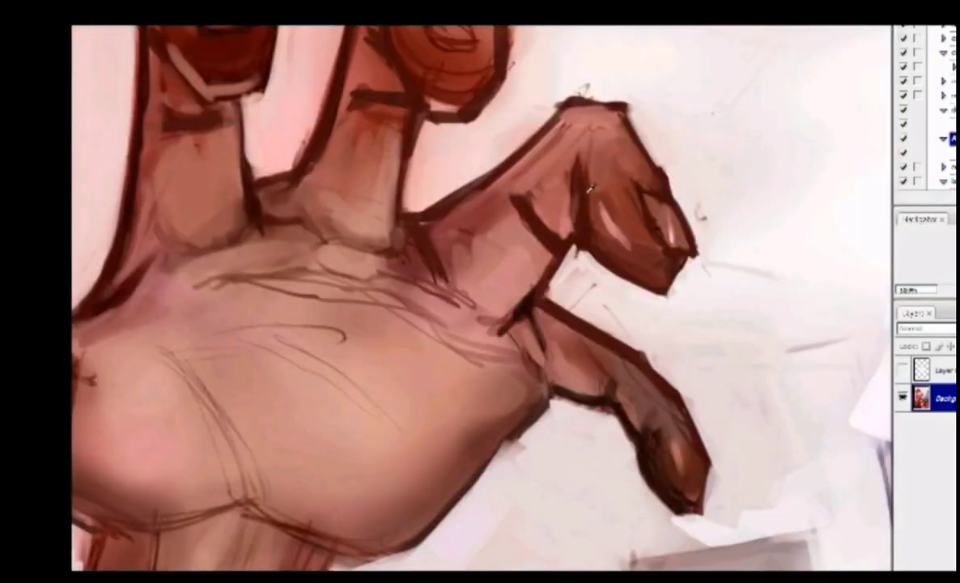
scroll(705, 236, "up", 1)
scroll(668, 207, "down", 3, "alt")
scroll(212, 250, "up", 3, "alt")
Step: Scroll the view around the man's face, neck and collar to inspect the shading
scroll(212, 249, "up", 5)
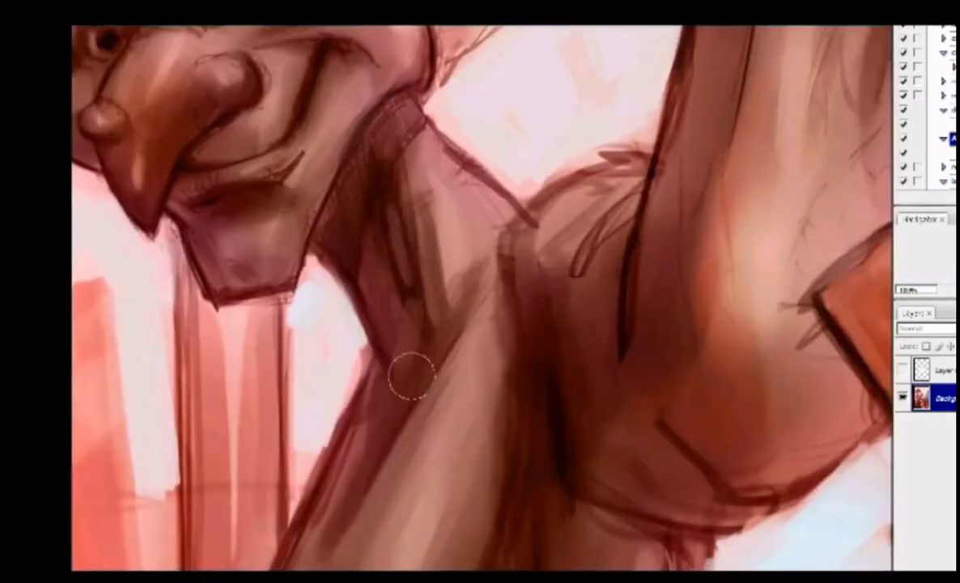
scroll(369, 443, "down", 1)
scroll(325, 380, "up", 1)
scroll(307, 404, "down", 3)
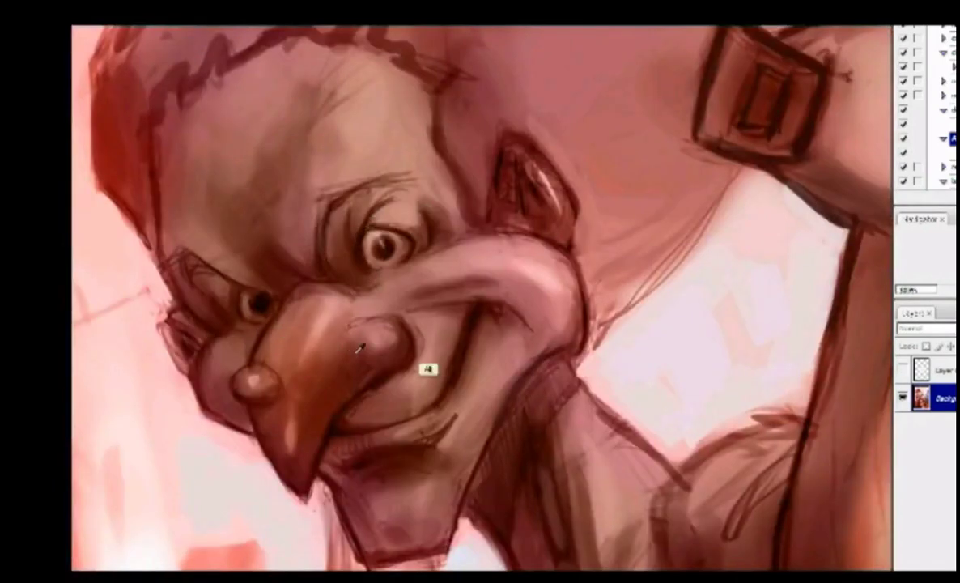
scroll(279, 356, "up", 2)
scroll(295, 275, "down", 2)
scroll(230, 312, "down", 1)
scroll(300, 390, "left", 2)
scroll(414, 209, "left", 1)
scroll(328, 223, "down", 1)
scroll(328, 227, "left", 1)
scroll(332, 324, "up", 3)
scroll(332, 323, "left", 2)
scroll(344, 368, "down", 2)
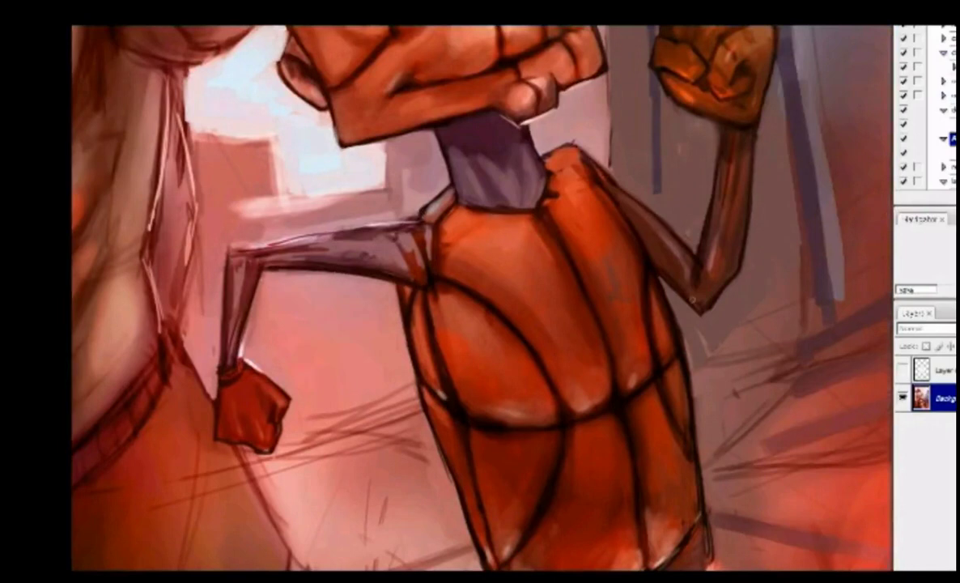
Step: Scroll down to the area below the jet-powered basketball and the hoop
scroll(461, 299, "down", 8)
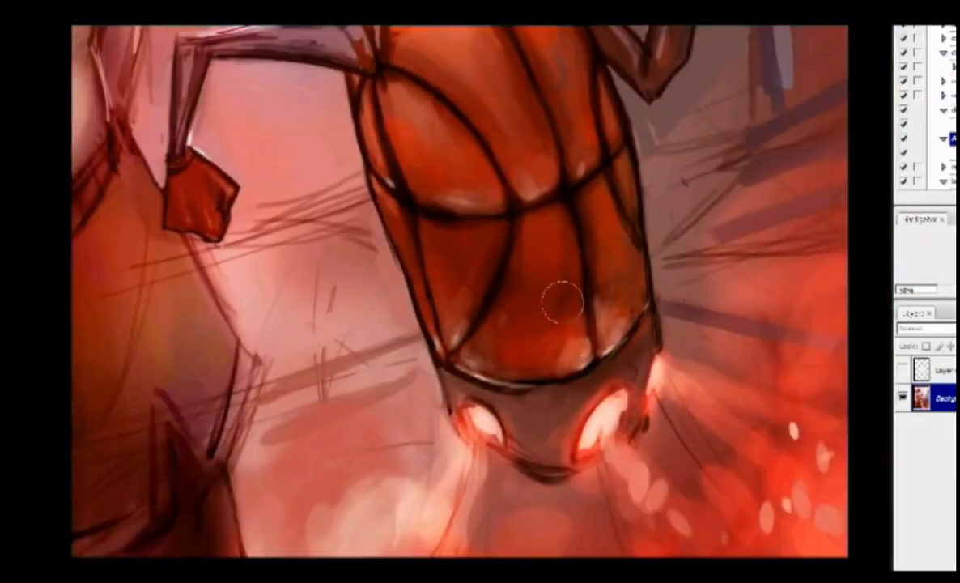
scroll(635, 243, "down", 4)
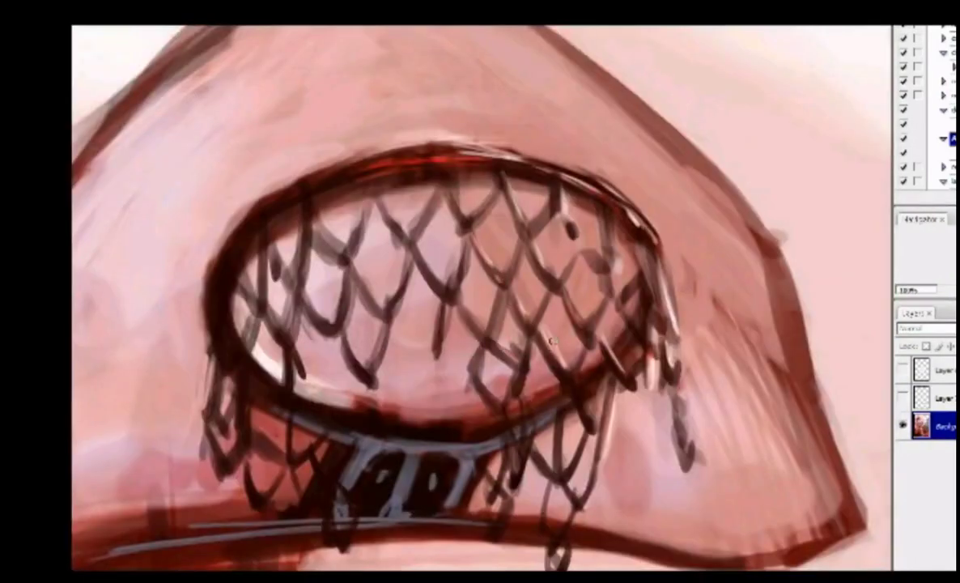
Step: Draw crisscrossing dark net strokes beneath the hoop rim, then fit the painting to the window
mouse_move(551, 341)
left_mouse_down()
mouse_move(477, 283)
mouse_move(393, 195)
mouse_move(316, 259)
mouse_move(472, 219)
left_mouse_up()
mouse_move(526, 195)
left_mouse_down()
mouse_move(510, 300)
mouse_move(443, 340)
left_mouse_up()
scroll(469, 324, "down", 1)
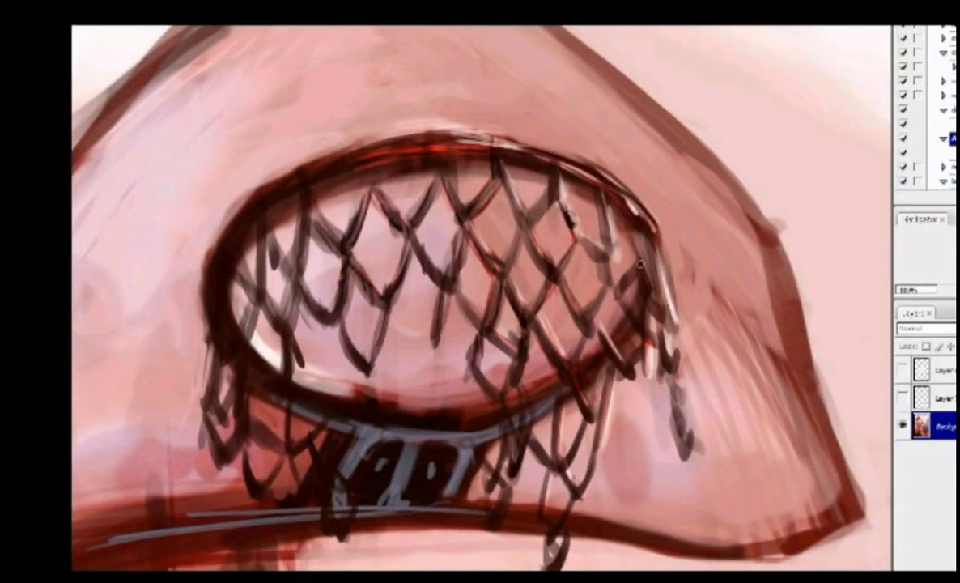
key("ctrl+0")
key("ctrl+plus")
key("ctrl+plus")
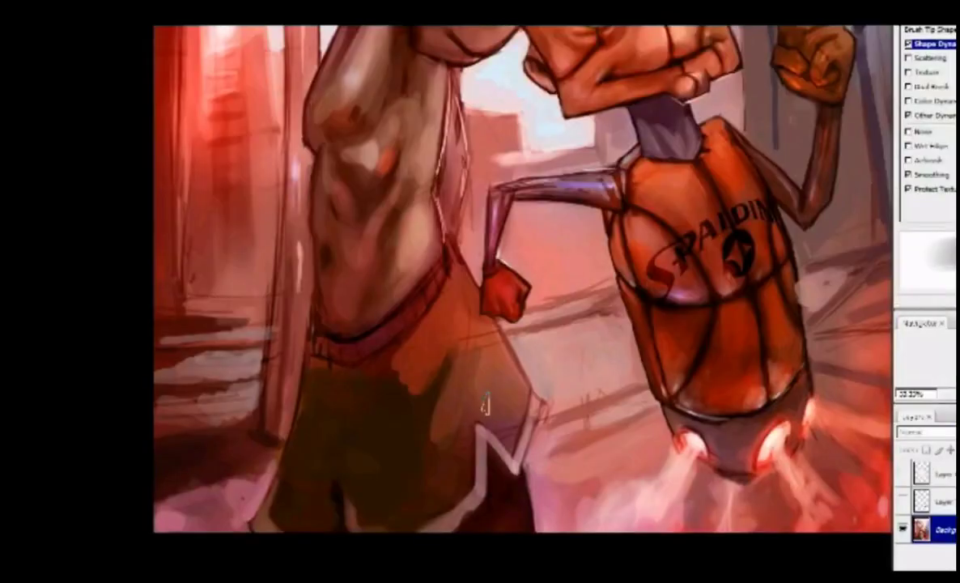
Step: Paint light grey lettering across the man's shorts and a grey stroke near the red fist
left_click_drag(429, 401, 332, 484)
left_click_drag(316, 377, 275, 453)
left_click_drag(433, 425, 401, 468)
left_click_drag(437, 263, 452, 381)
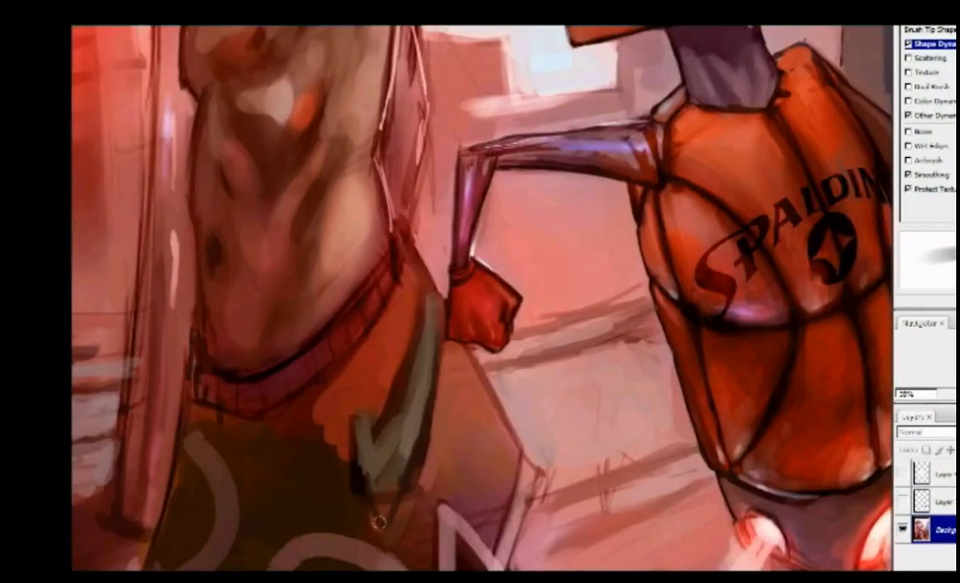
Step: Paint darker orange-brown tones around the shirt's chevron at 33.33% zoom
left_click_drag(367, 480, 387, 536)
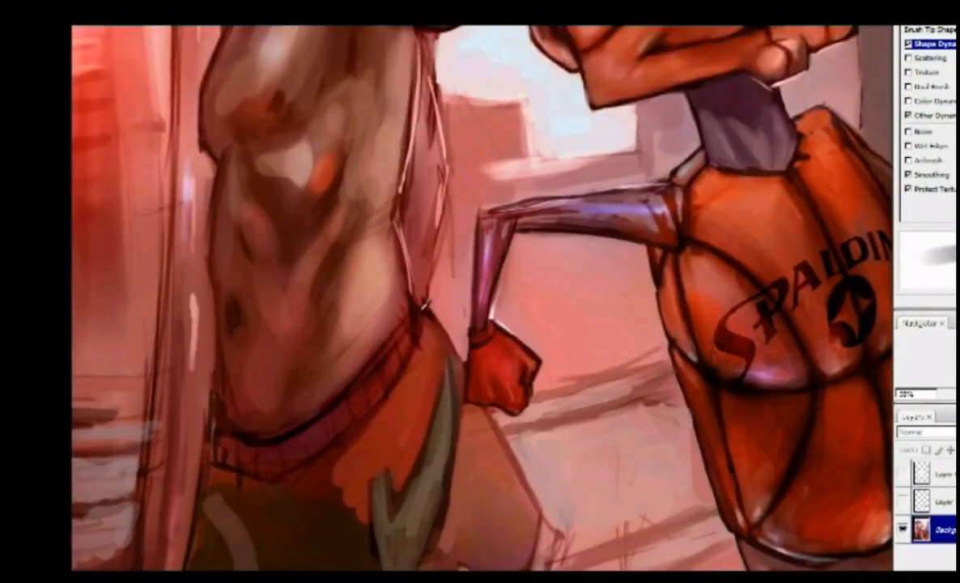
key("ctrl+minus")
key("ctrl+minus")
key("ctrl+minus")
key("ctrl+plus")
key("ctrl+plus")
key("ctrl+plus")
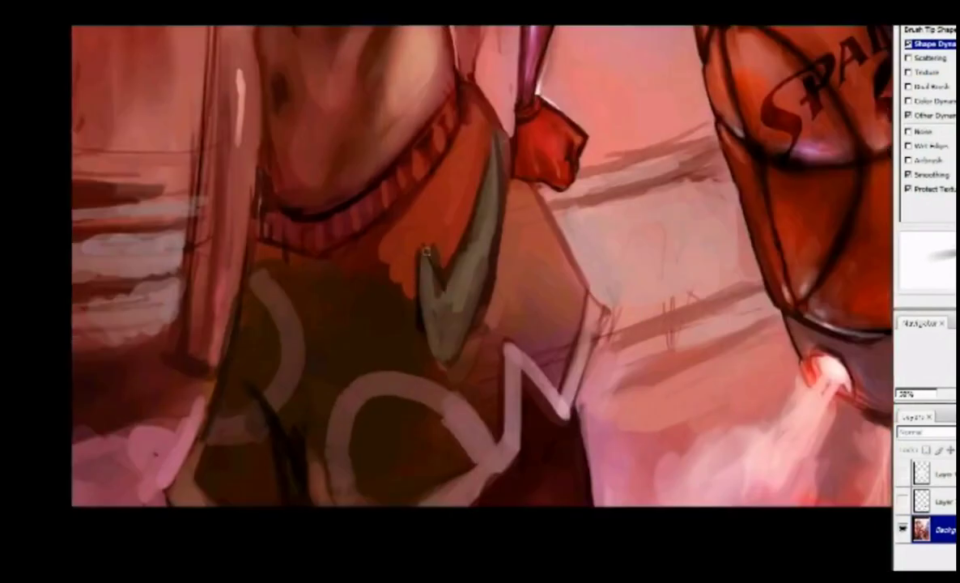
mouse_move(466, 201)
left_mouse_down()
mouse_move(413, 291)
mouse_move(413, 258)
mouse_move(343, 229)
mouse_move(456, 357)
left_mouse_up()
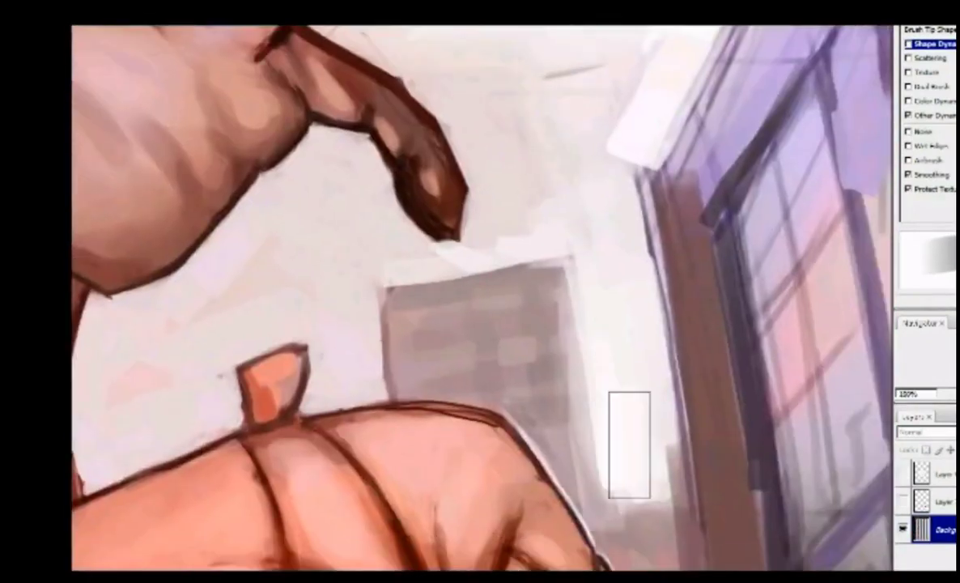
Step: Darken the window frames of the right-hand purple building with several dark strokes
key("ctrl+0")
key("ctrl+minus")
key("ctrl+minus")
key("ctrl+minus")
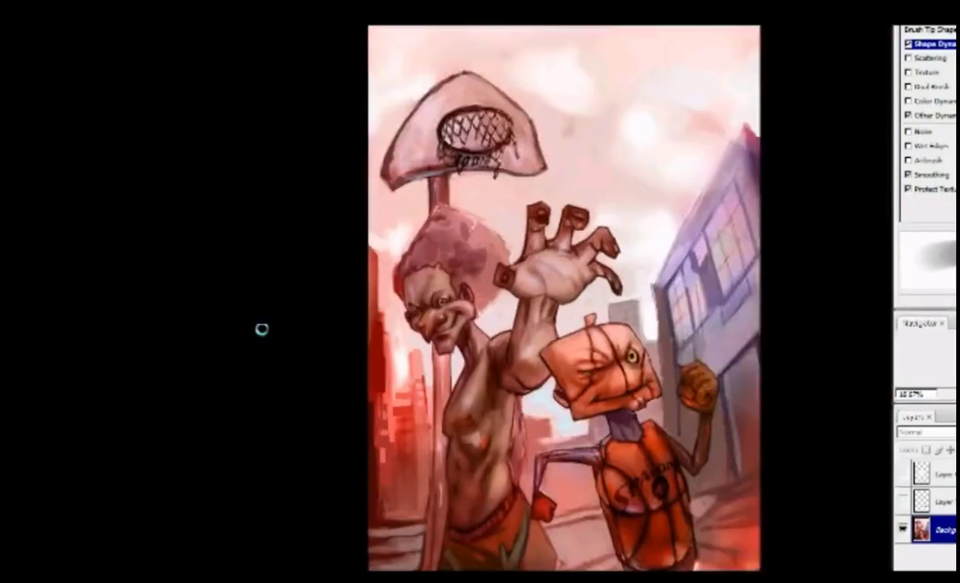
key("ctrl+plus")
left_click_drag(599, 162, 640, 356)
left_click_drag(623, 227, 562, 357)
left_click_drag(680, 162, 676, 287)
scroll(682, 279, "up", 2)
left_click_drag(753, 73, 672, 267)
left_click_drag(627, 397, 632, 502)
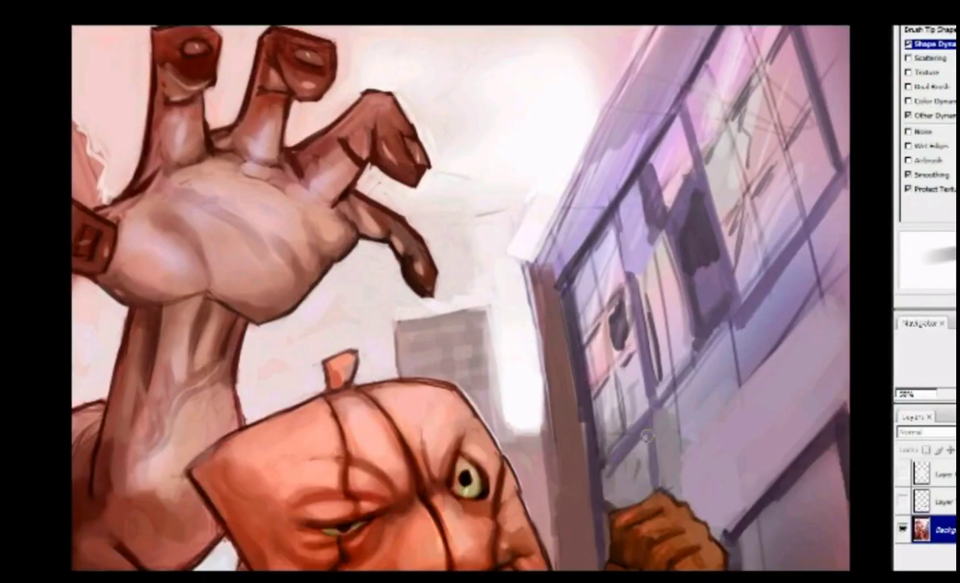